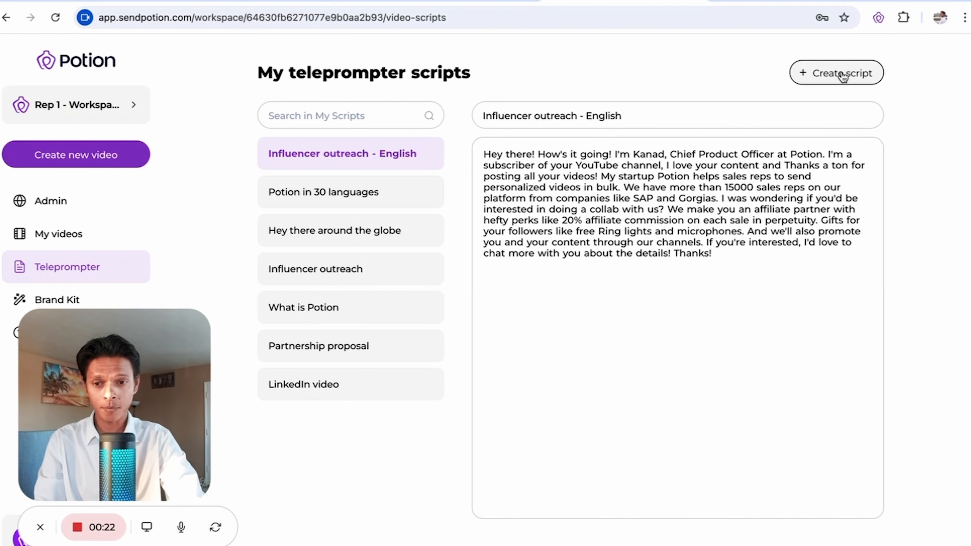
{"action": "left_click_drag", "start_coordinate": [725, 255], "coordinate": [492, 145]}
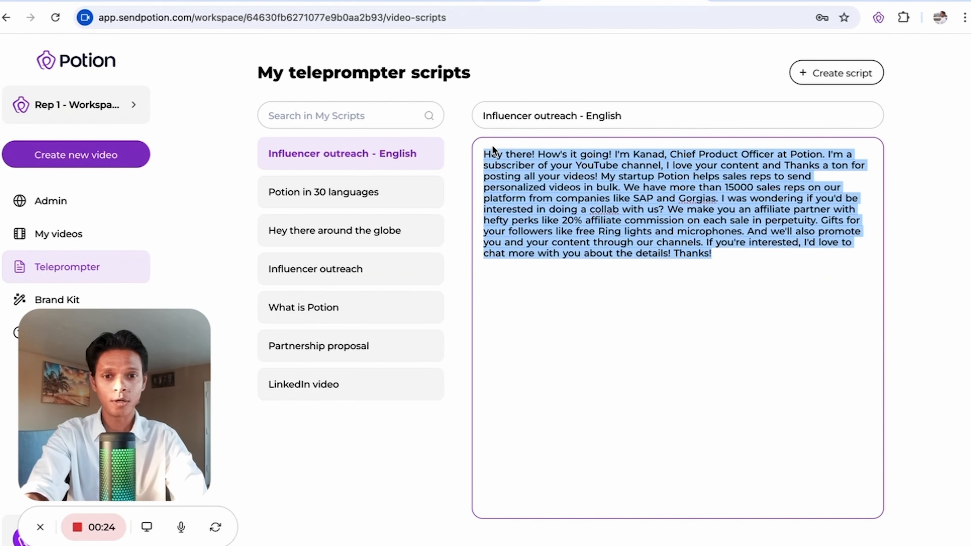
{"action": "left_click", "coordinate": [564, 201]}
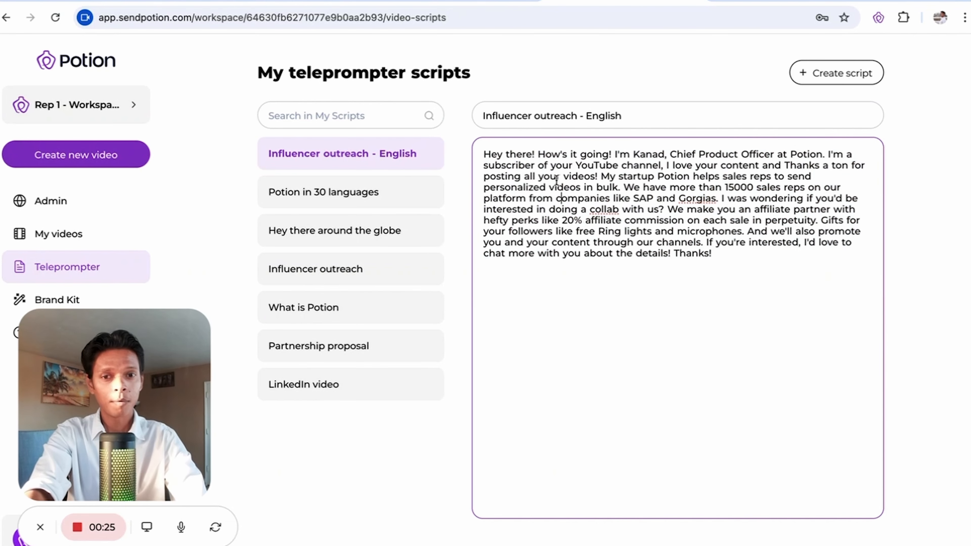
{"action": "left_click", "coordinate": [537, 154]}
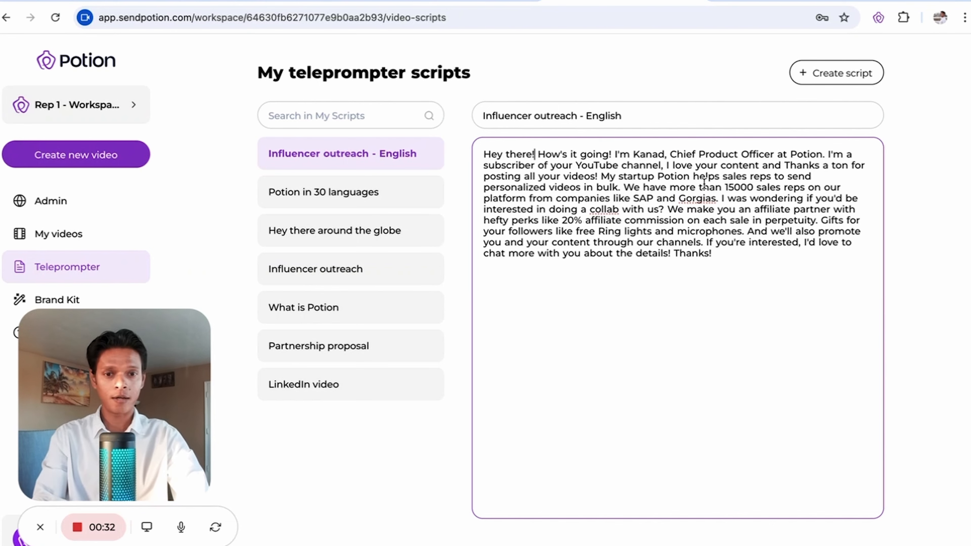
{"action": "left_click_drag", "start_coordinate": [723, 256], "coordinate": [472, 162]}
{"action": "left_click", "coordinate": [613, 209]}
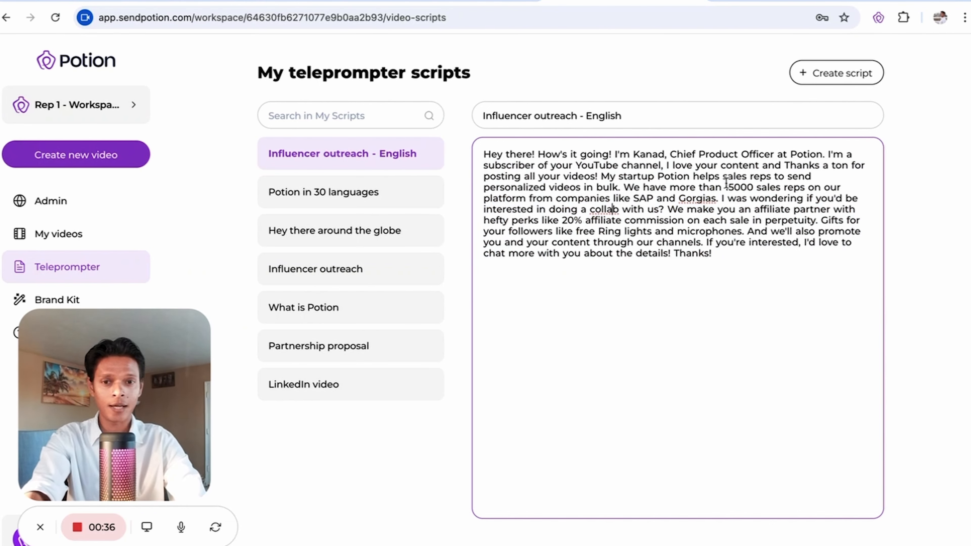
Generate a full-length video from the "Influencer outreach - English" script and continue to the video library
{"action": "left_click", "coordinate": [100, 164]}
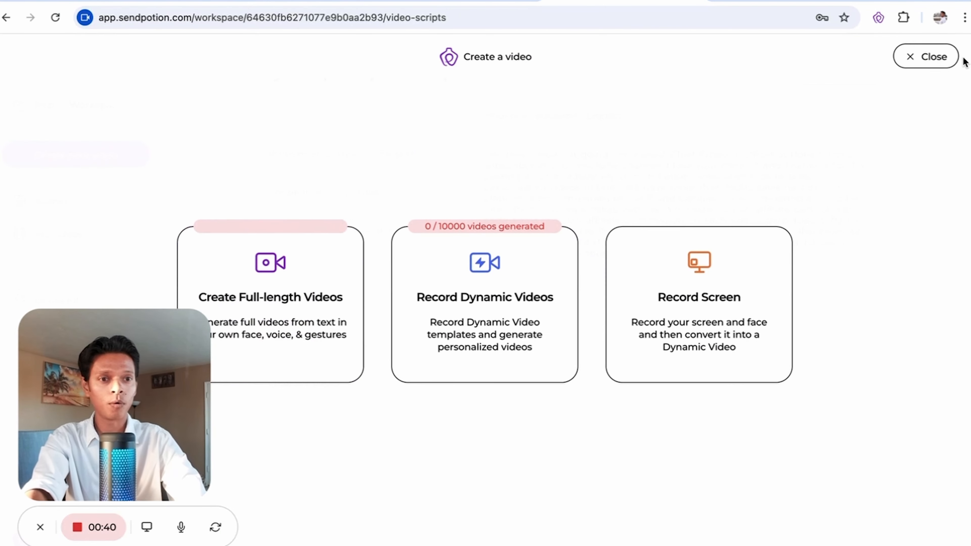
{"action": "mouse_move", "coordinate": [308, 312]}
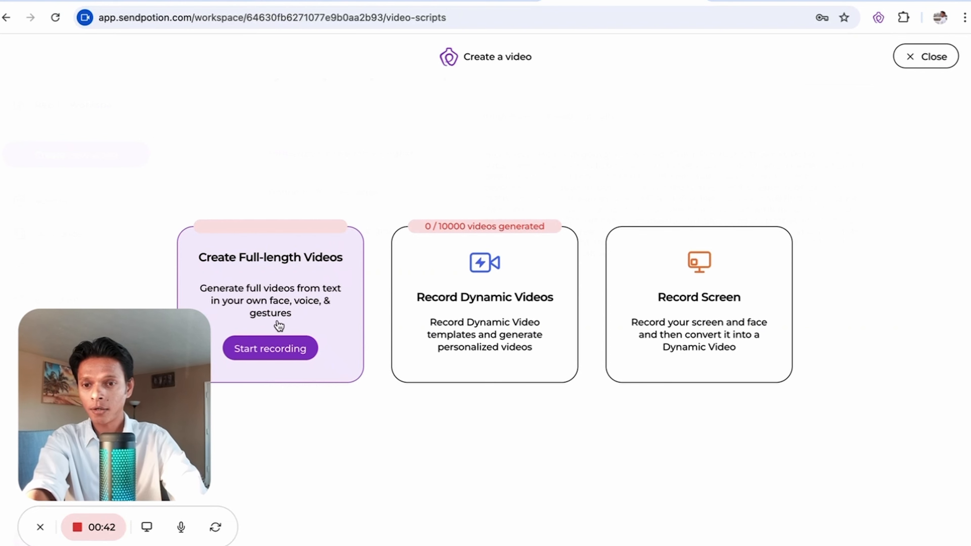
{"action": "left_click", "coordinate": [292, 348]}
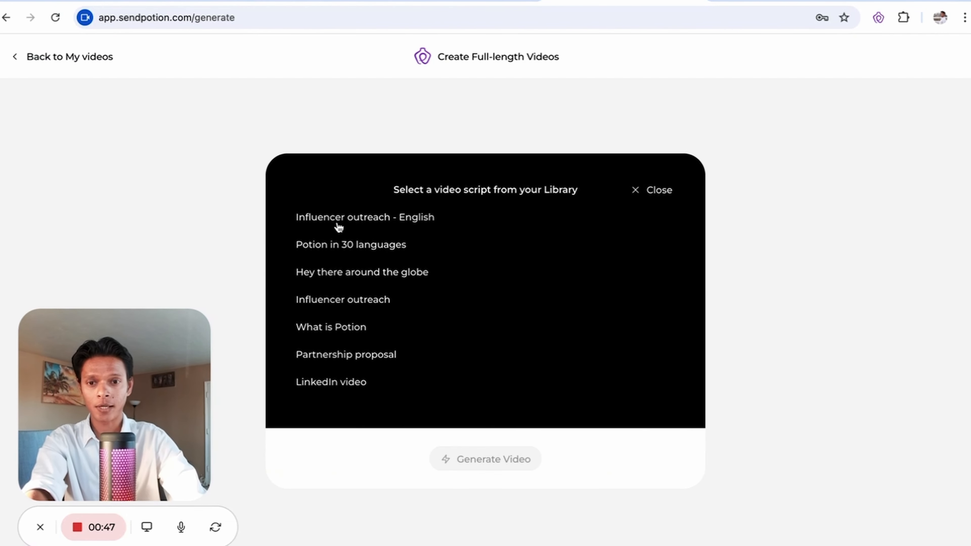
{"action": "left_click", "coordinate": [379, 219]}
{"action": "scroll", "coordinate": [487, 306], "scroll_direction": "down", "scroll_amount": 2}
{"action": "scroll", "coordinate": [486, 306], "scroll_direction": "up", "scroll_amount": 3}
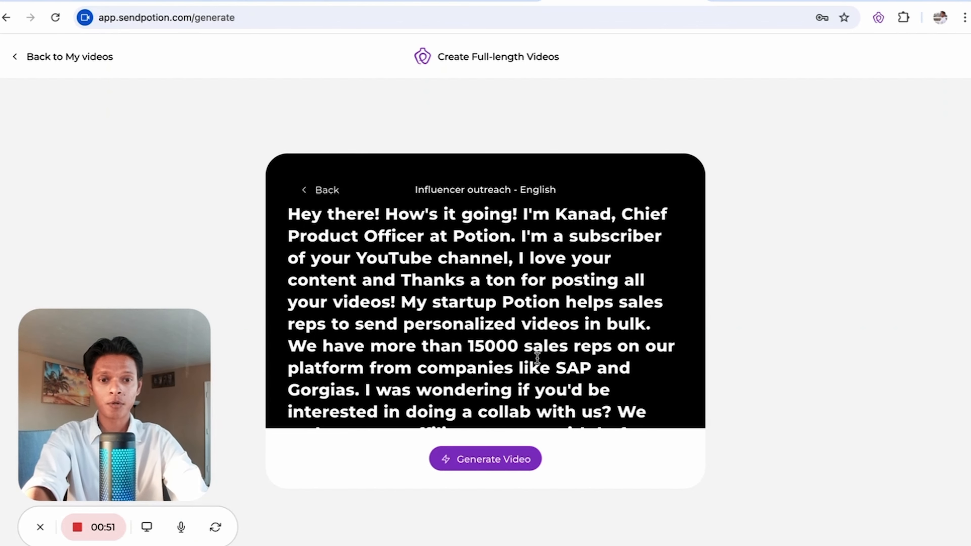
{"action": "left_click", "coordinate": [511, 469]}
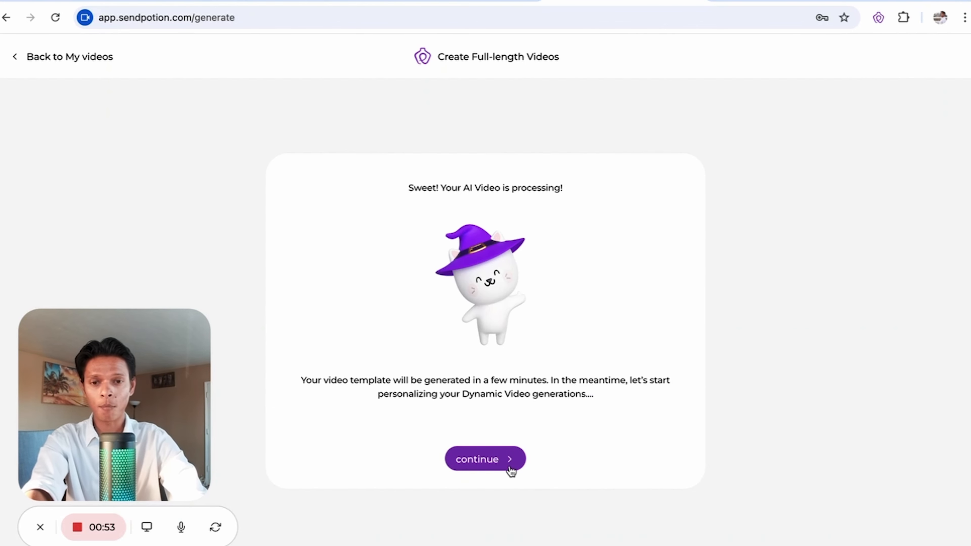
{"action": "left_click", "coordinate": [504, 458]}
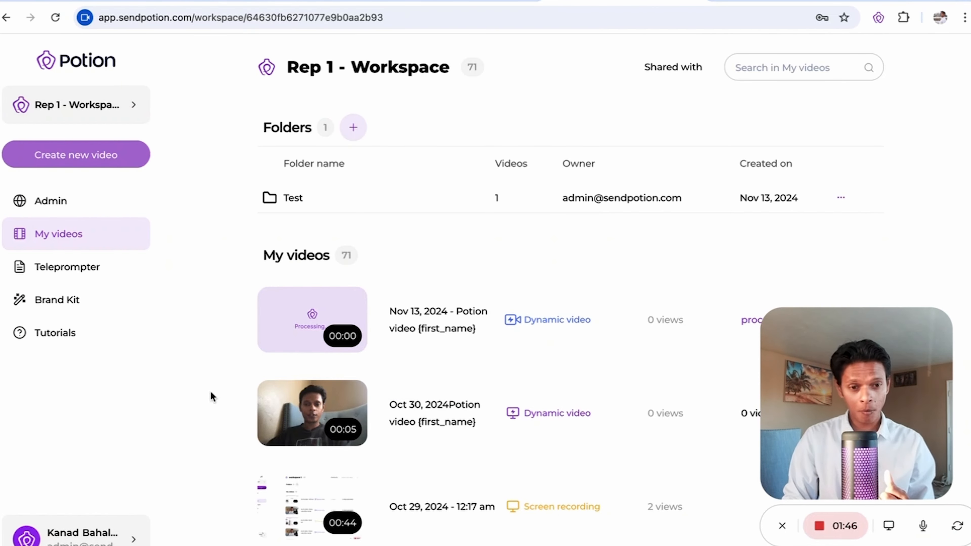
Open chatgpt.com in a new browser tab
{"action": "key", "text": "ctrl+t"}
{"action": "type", "text": "chatgpt.com"}
{"action": "key", "text": "Return"}
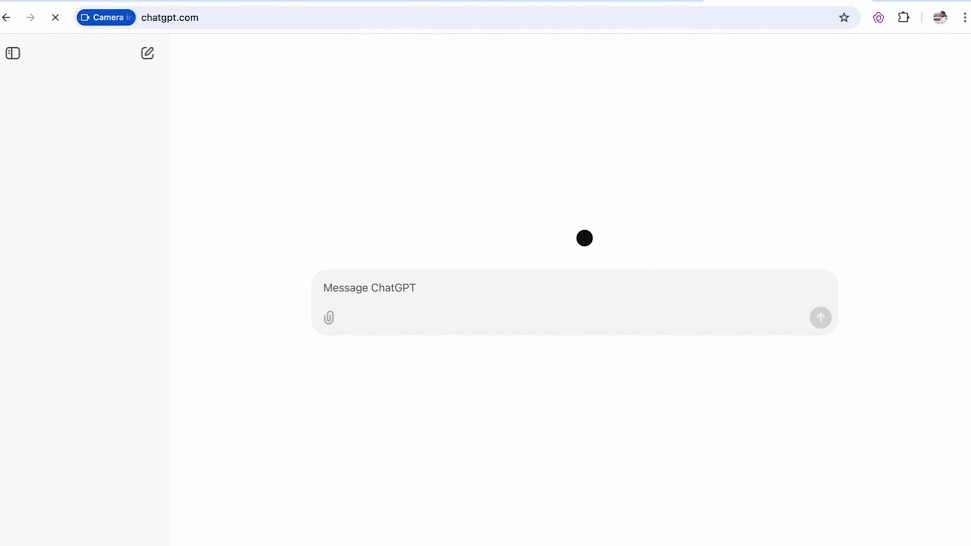
Return to Potion and copy the full text of the "Influencer outreach - English" teleprompter script
{"action": "key", "text": "super+w"}
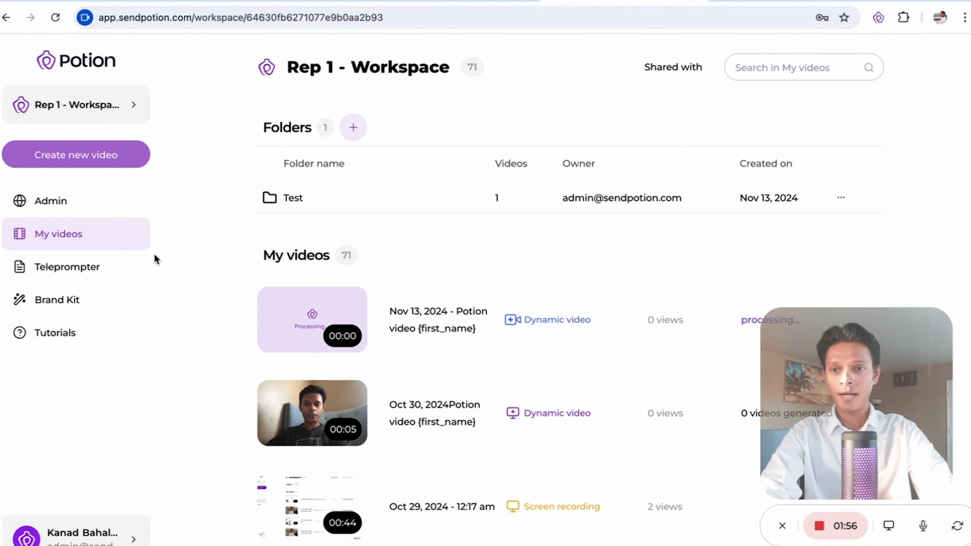
{"action": "left_click", "coordinate": [98, 279]}
{"action": "left_click", "coordinate": [506, 223]}
{"action": "key", "text": "ctrl+a"}
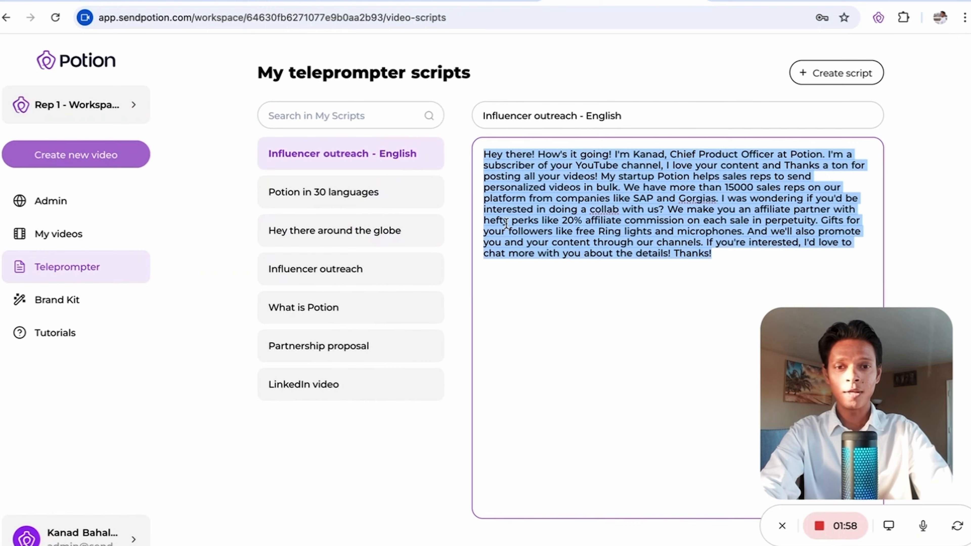
Switch to ChatGPT and send the prompt "Translate this script into German:" followed by the copied English script
{"action": "key", "text": "ctrl+Tab"}
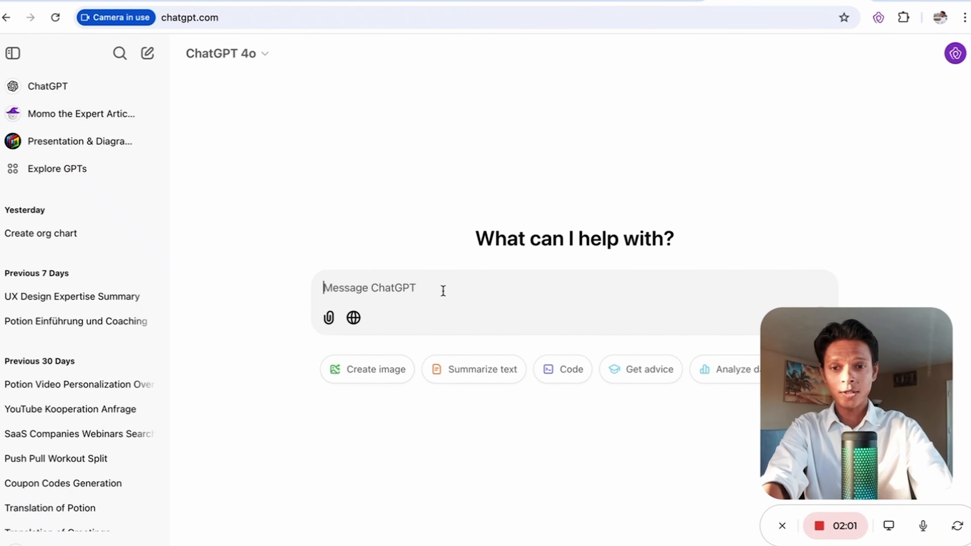
{"action": "type", "text": "Translate this script"}
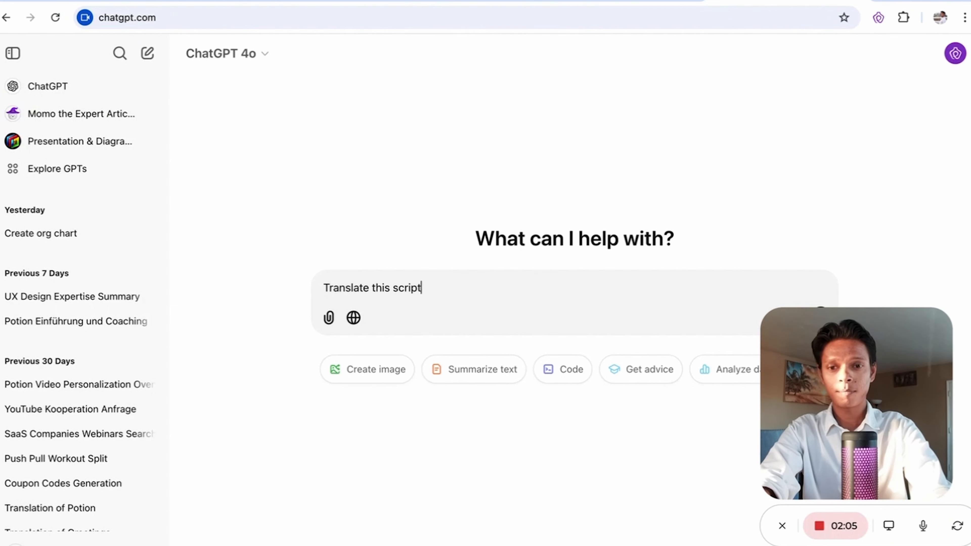
{"action": "type", "text": " into German"}
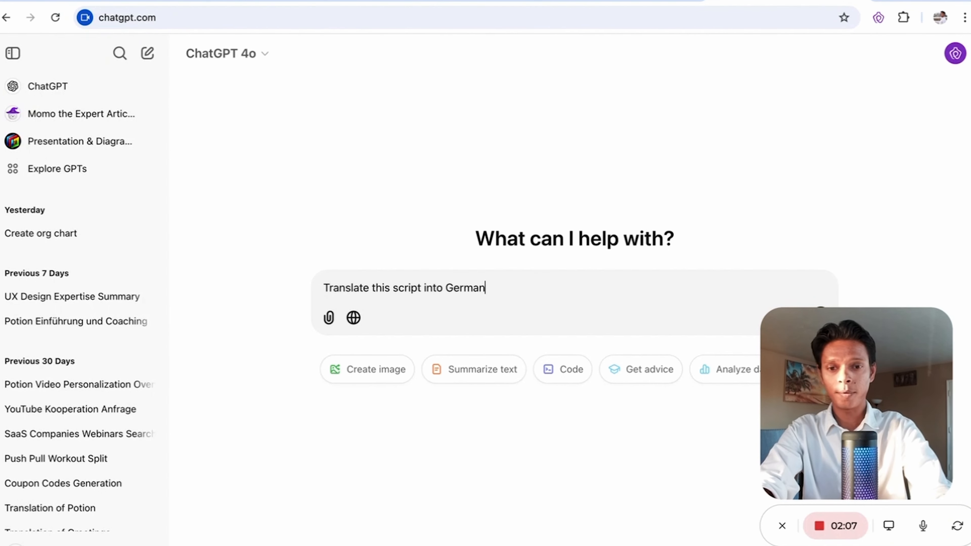
{"action": "type", "text": ":"}
{"action": "key", "text": "ctrl+v"}
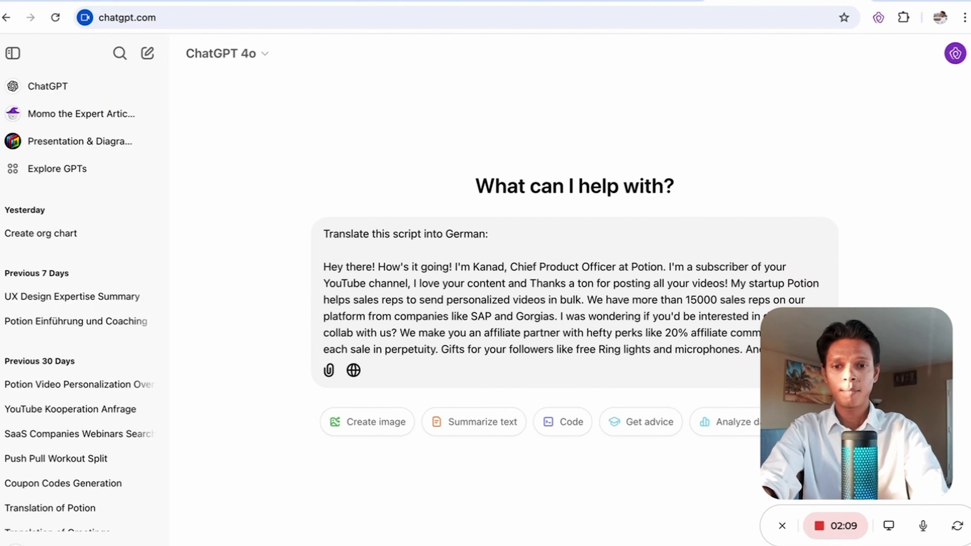
{"action": "key", "text": "Return"}
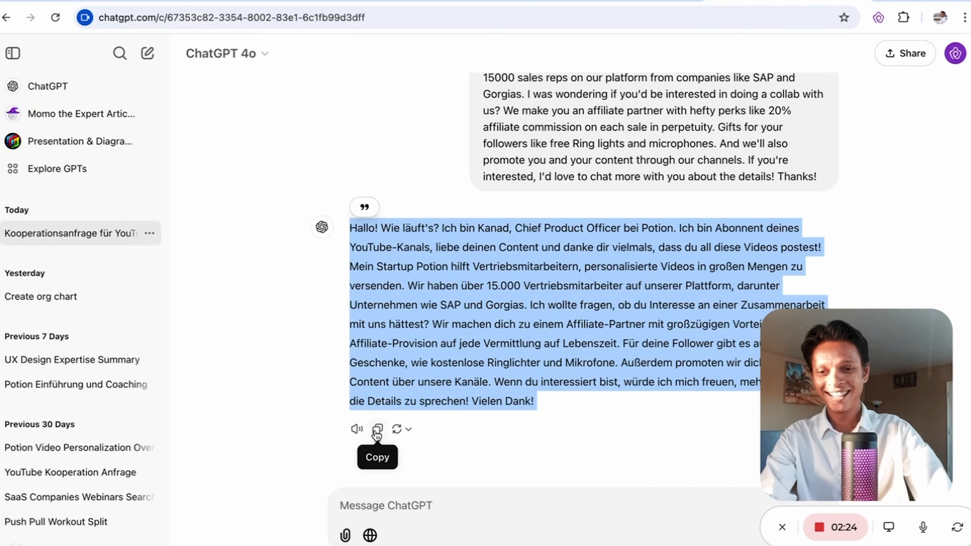
Copy ChatGPT's German translation and switch back to Potion's teleprompter scripts
{"action": "left_click", "coordinate": [377, 430]}
{"action": "left_click", "coordinate": [325, 395]}
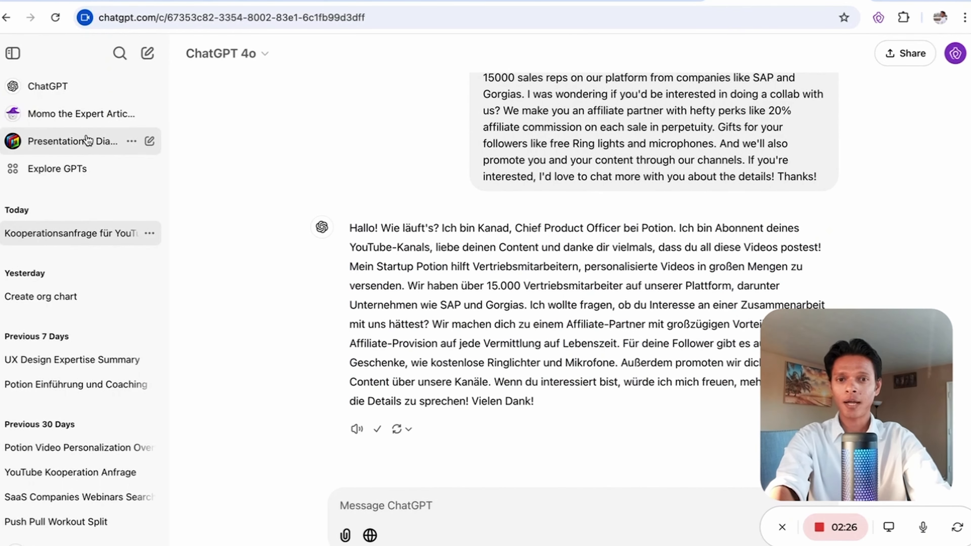
{"action": "left_click", "coordinate": [624, 1]}
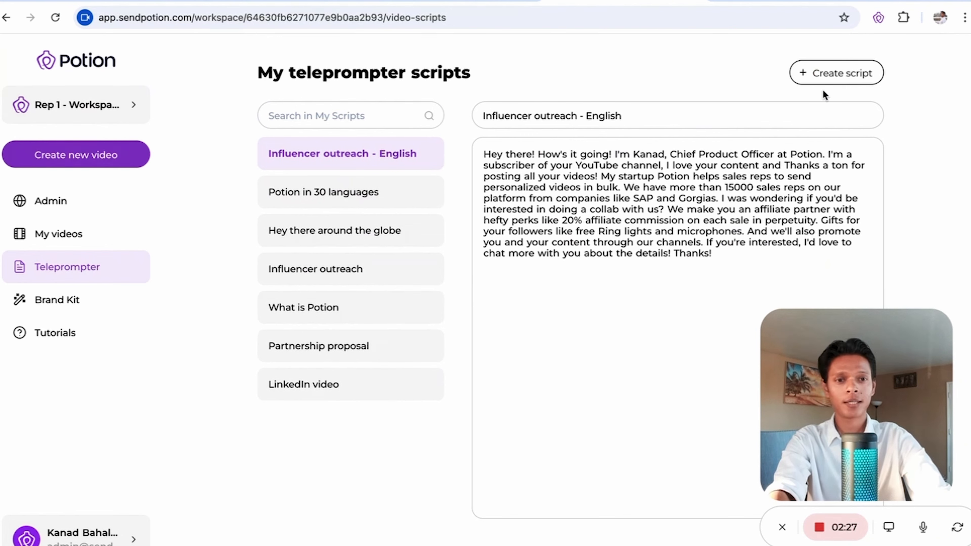
Create a teleprompter script titled "Influencer outreach - German" and paste the German translation as its text
{"action": "left_click", "coordinate": [827, 73]}
{"action": "type", "text": "Infl"}
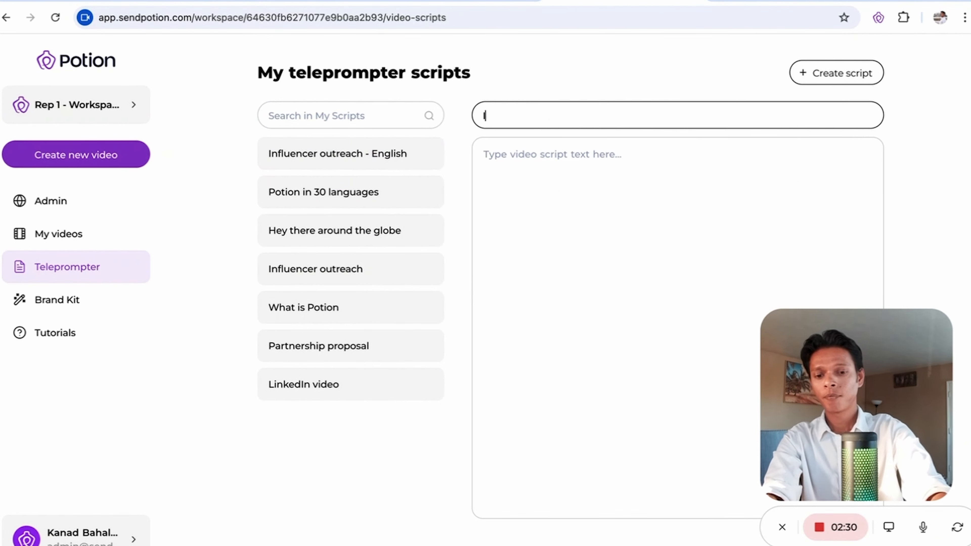
{"action": "left_click", "coordinate": [661, 168]}
{"action": "left_click", "coordinate": [628, 178]}
{"action": "key", "text": "ctrl+v"}
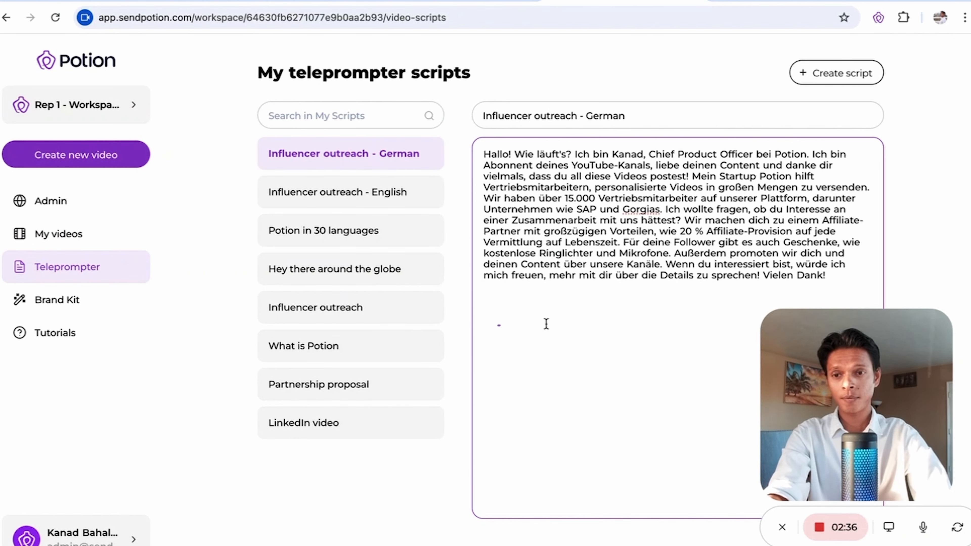
Generate a full-length video from the "Influencer outreach - German" script and continue to the video library
{"action": "left_click", "coordinate": [105, 161]}
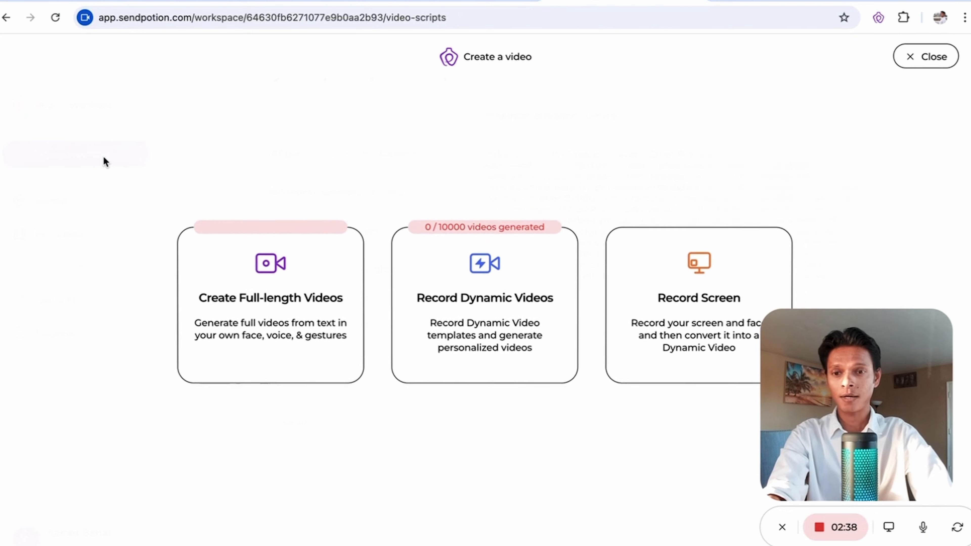
{"action": "mouse_move", "coordinate": [267, 289]}
{"action": "left_click", "coordinate": [267, 348]}
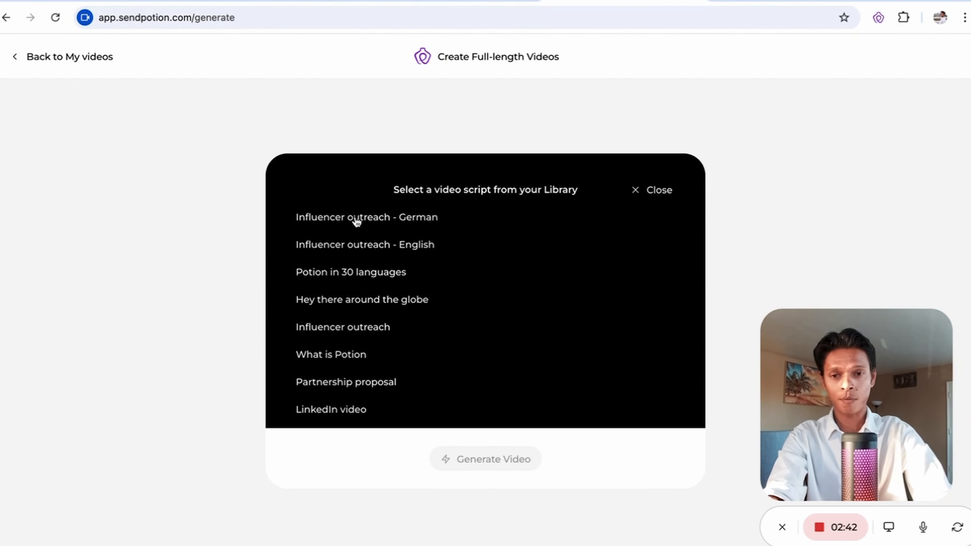
{"action": "left_click", "coordinate": [356, 217]}
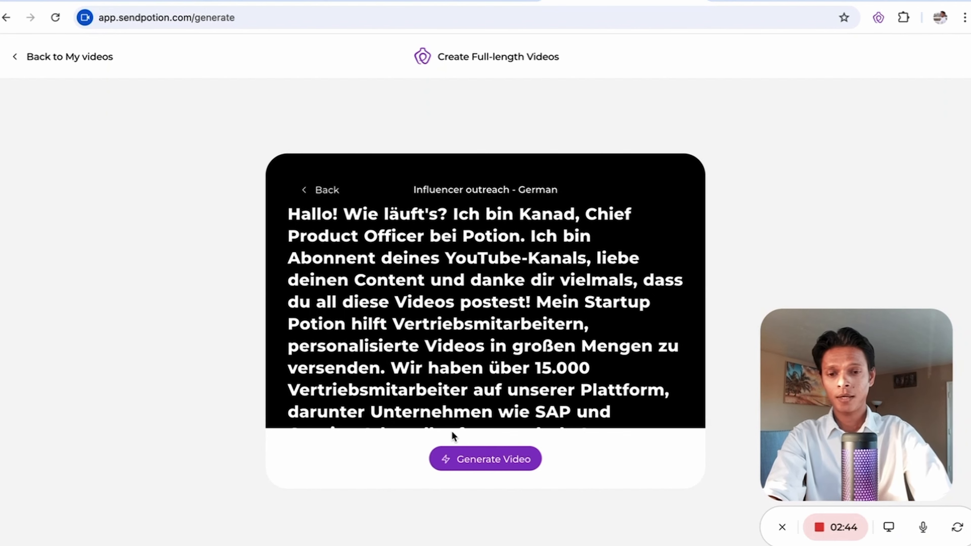
{"action": "left_click", "coordinate": [471, 468]}
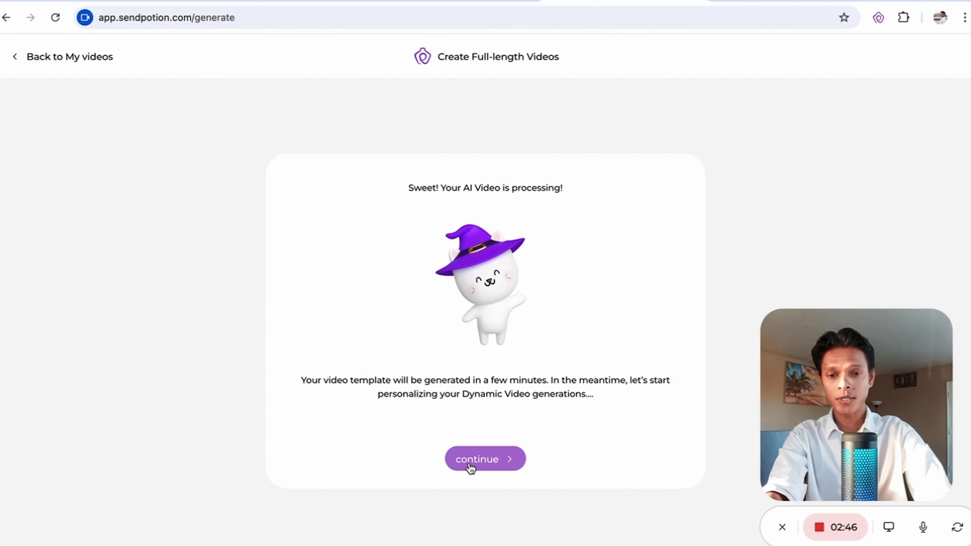
{"action": "left_click", "coordinate": [471, 468]}
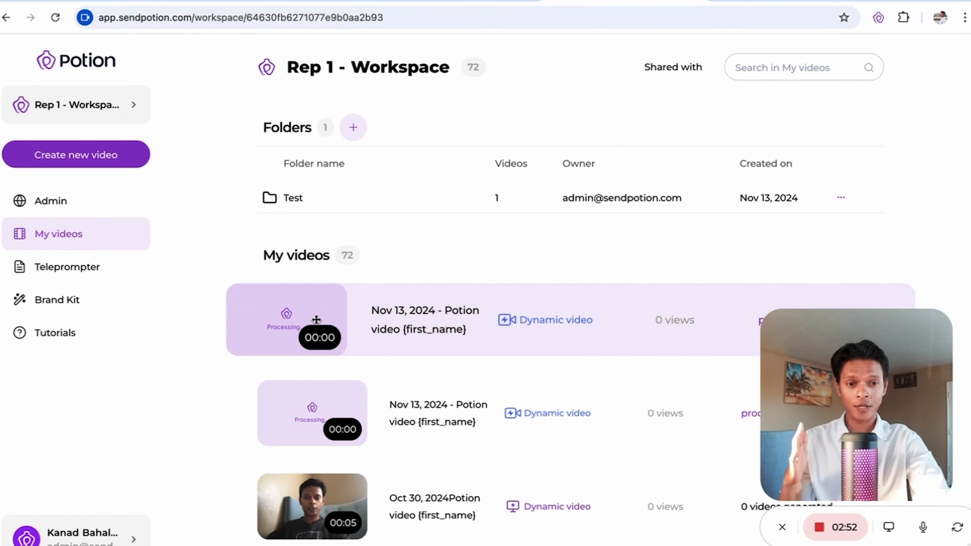
Open the newest dynamic video in the library to view it, and return to the video list
{"action": "left_click", "coordinate": [375, 321]}
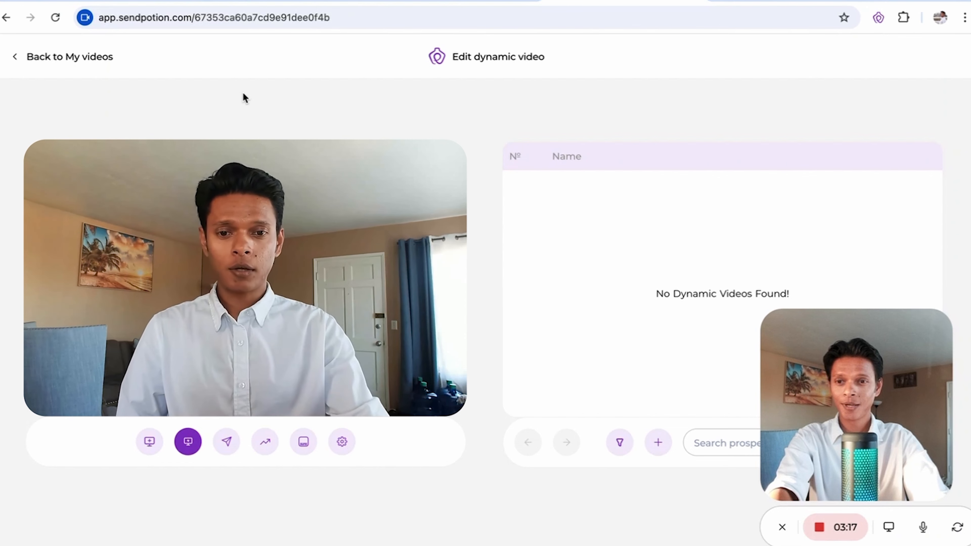
{"action": "left_click", "coordinate": [88, 62]}
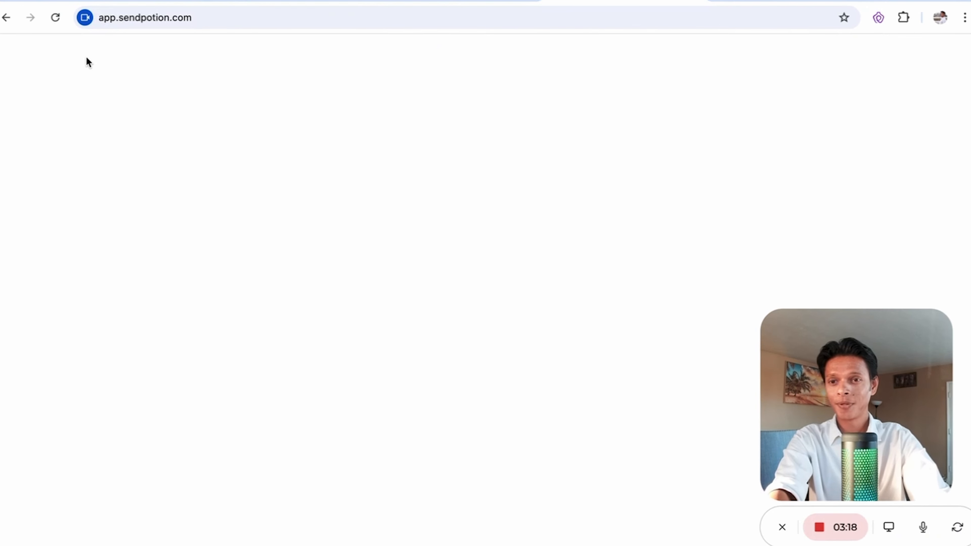